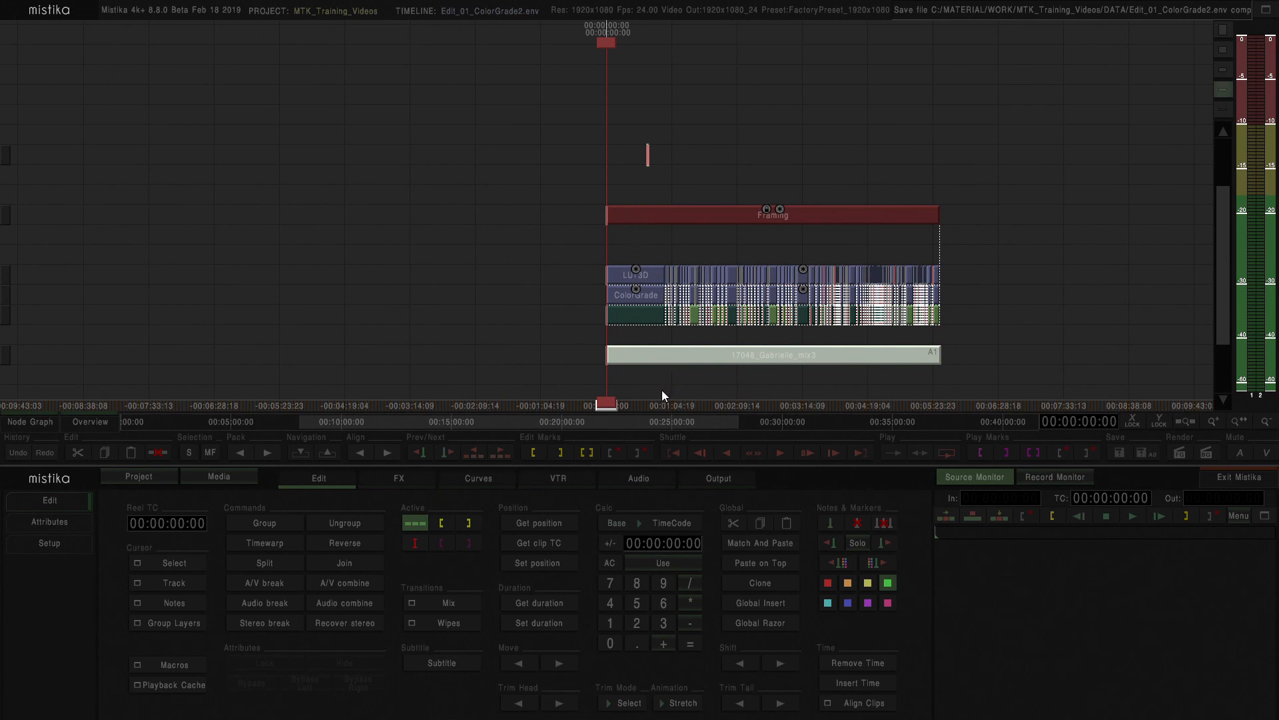
Open the render output settings and set the video destination target to DEFAULT.RenderName
{"action": "left_click", "coordinate": [710, 478]}
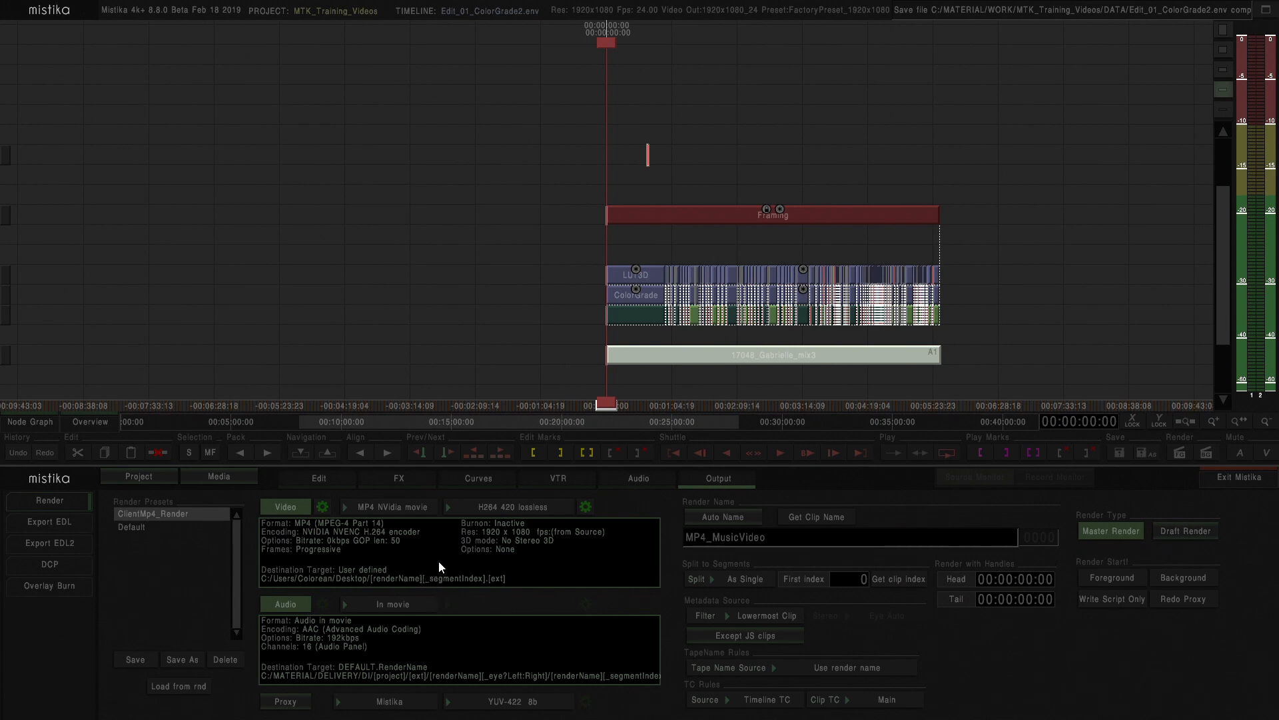
{"action": "left_click", "coordinate": [322, 508]}
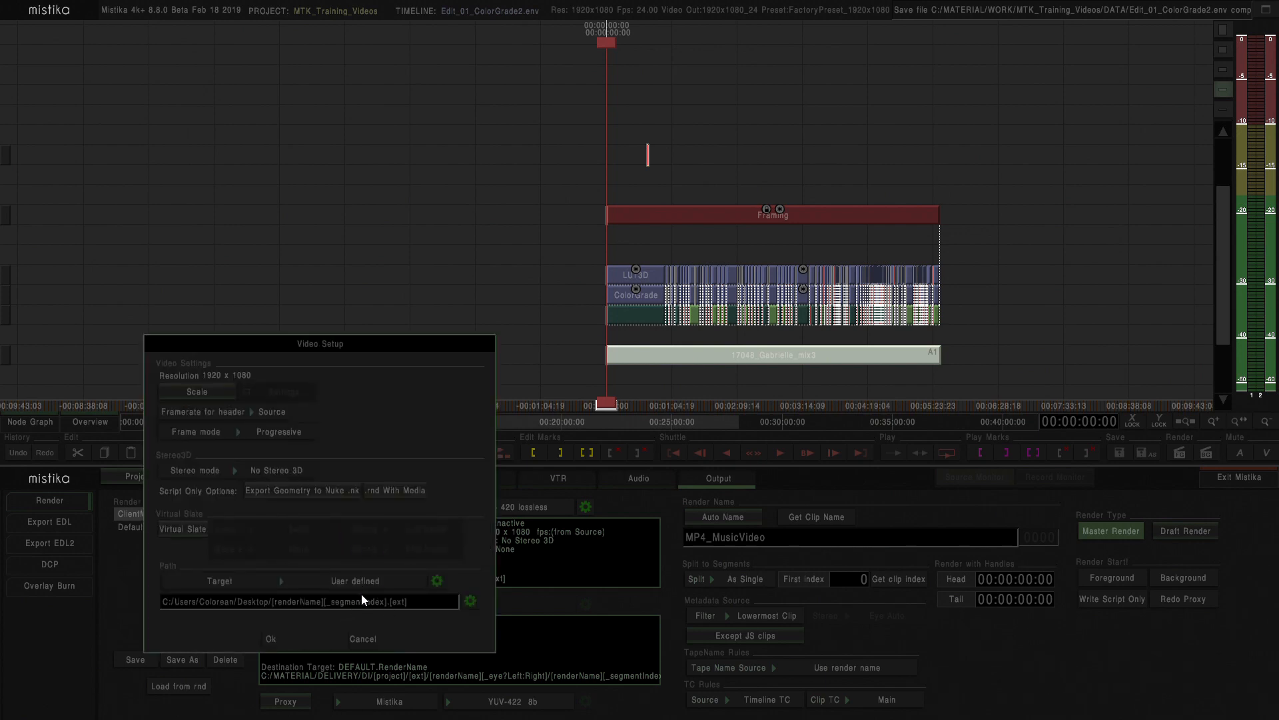
{"action": "left_click", "coordinate": [336, 580]}
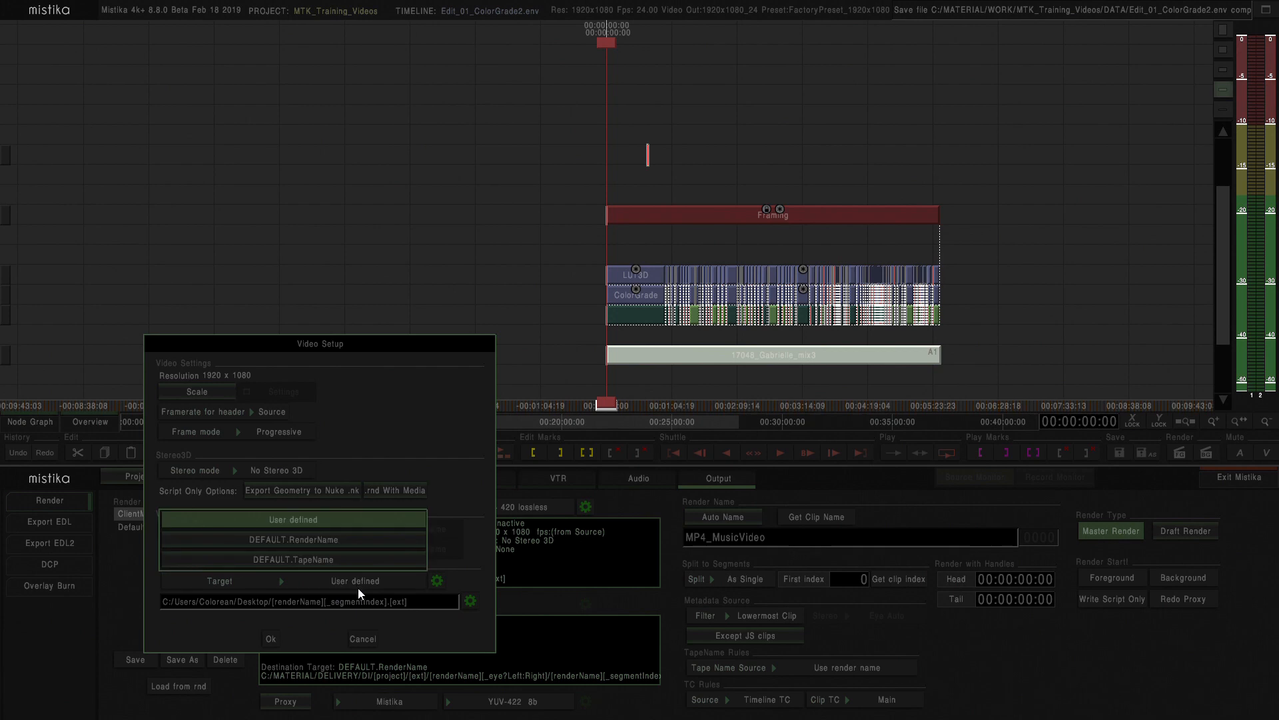
{"action": "left_click", "coordinate": [305, 541]}
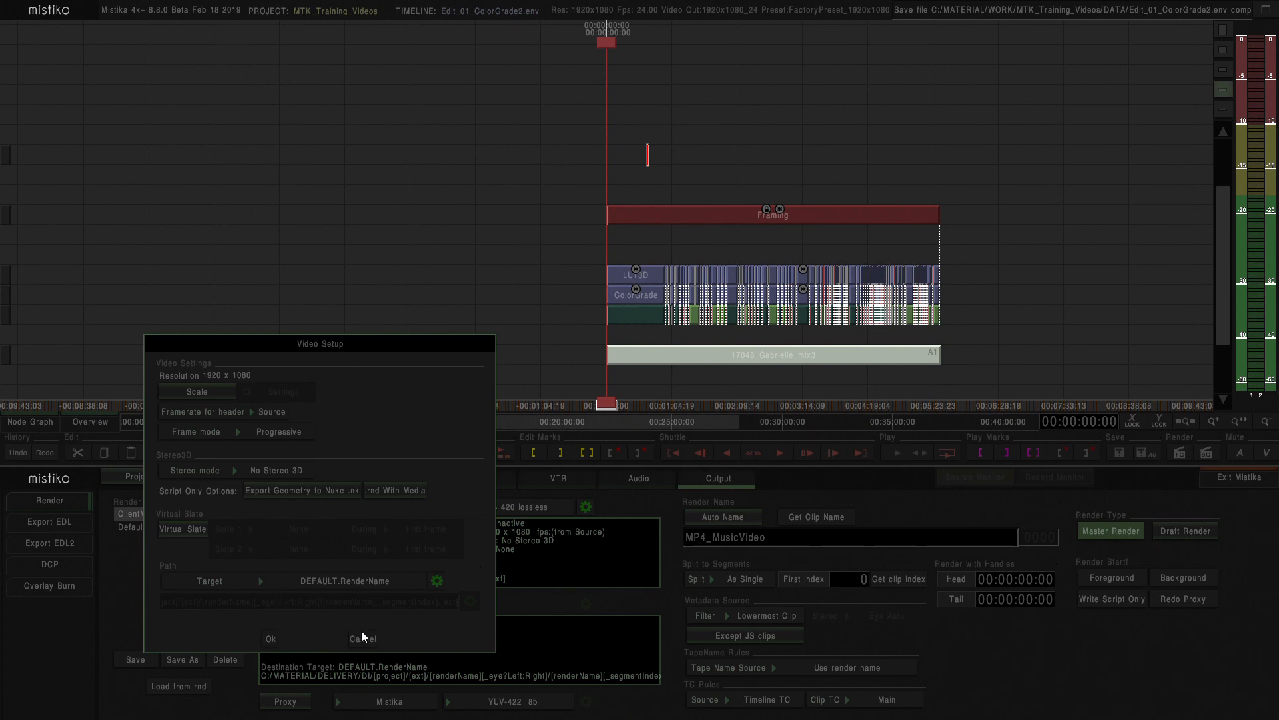
{"action": "left_click", "coordinate": [271, 639]}
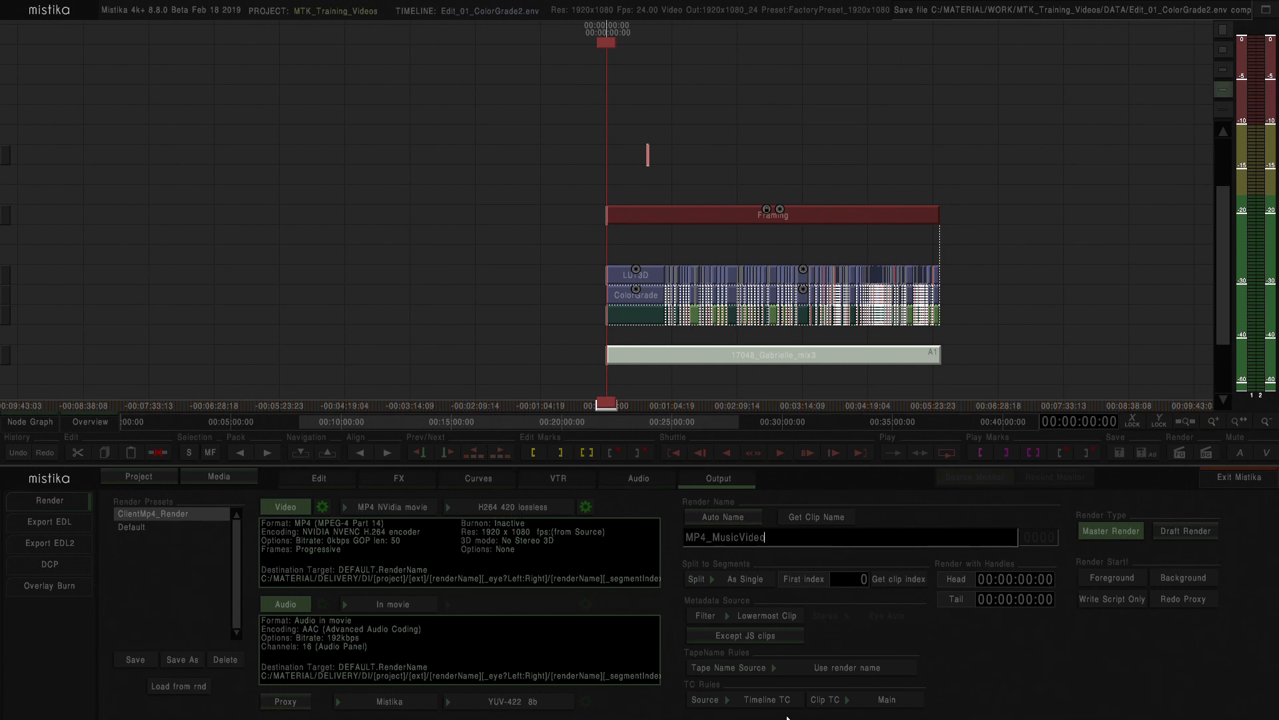
Rename the render as MP4_DefaultRenderName and disable the audio output
{"action": "key", "text": "BackSpace"}
{"action": "key", "text": "BackSpace"}
{"action": "key", "text": "BackSpace"}
{"action": "key", "text": "BackSpace"}
{"action": "key", "text": "BackSpace"}
{"action": "key", "text": "BackSpace"}
{"action": "key", "text": "BackSpace"}
{"action": "key", "text": "BackSpace"}
{"action": "key", "text": "BackSpace"}
{"action": "key", "text": "BackSpace"}
{"action": "type", "text": "DefaultRenderName"}
{"action": "left_click", "coordinate": [289, 606]}
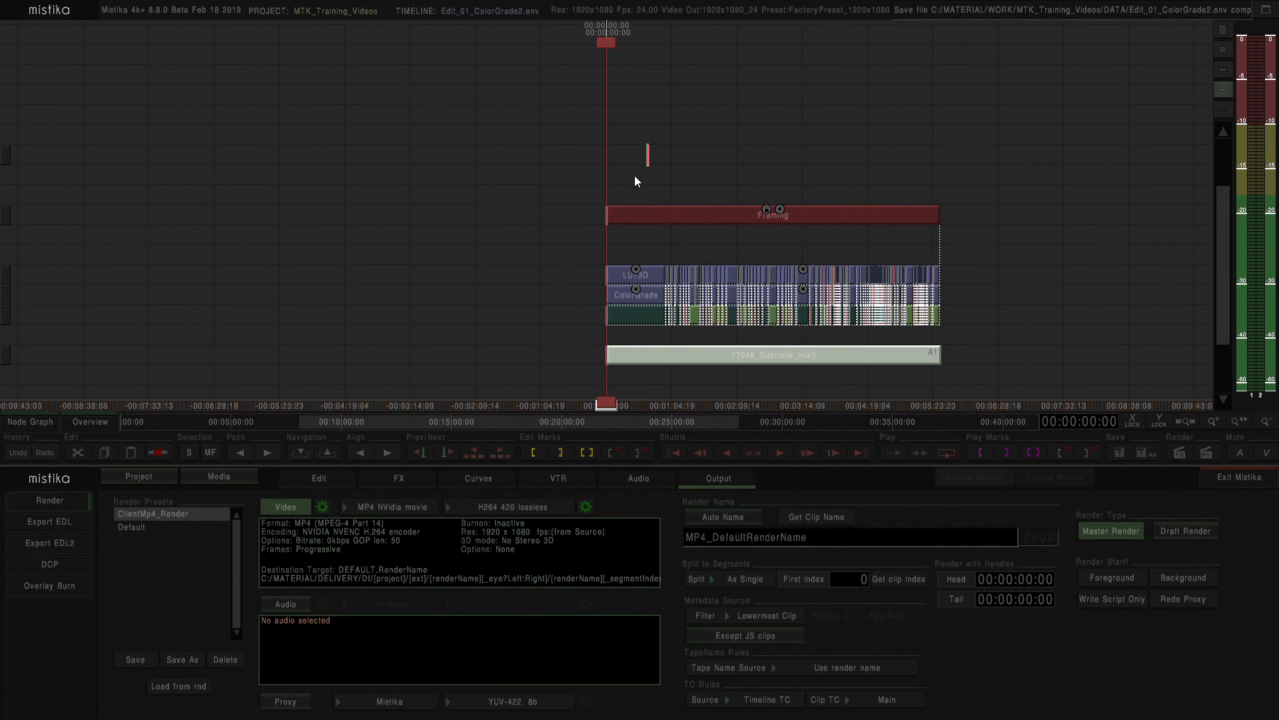
Mark an in point at the start and an out point at about 01:16:19, then start a foreground render
{"action": "key", "text": "i"}
{"action": "left_click_drag", "start_coordinate": [652, 147], "coordinate": [614, 145]}
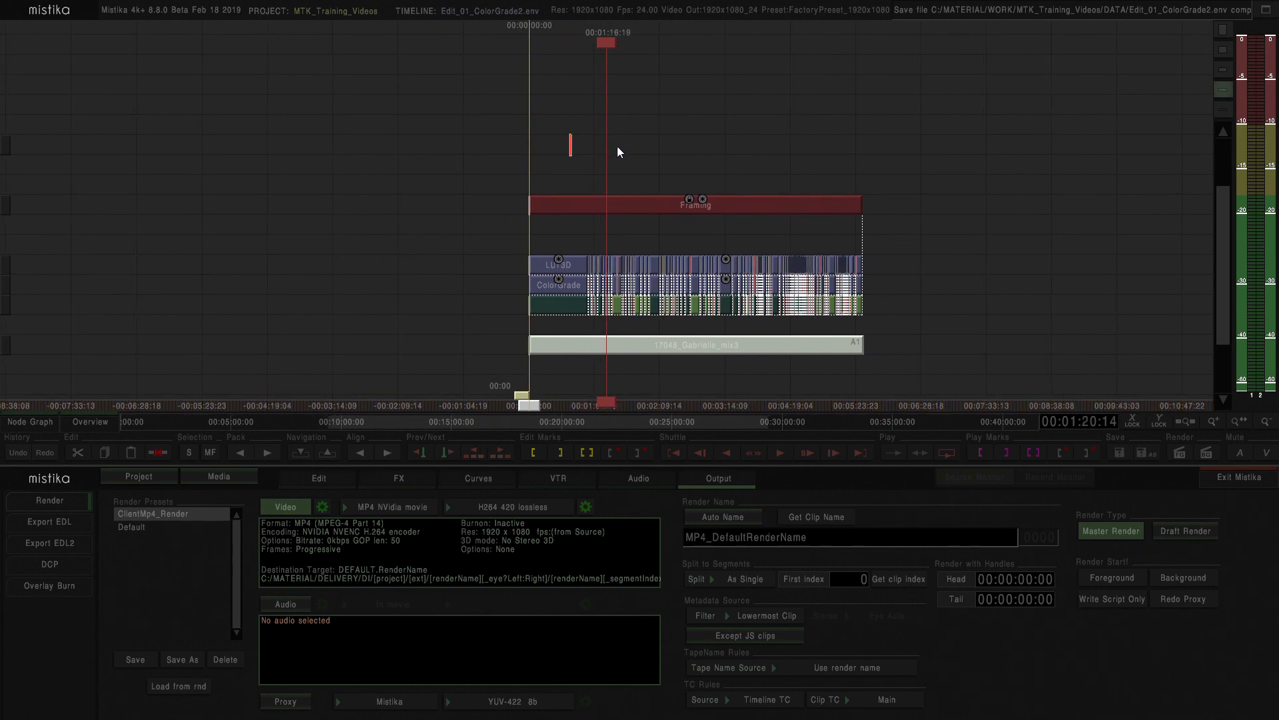
{"action": "key", "text": "o"}
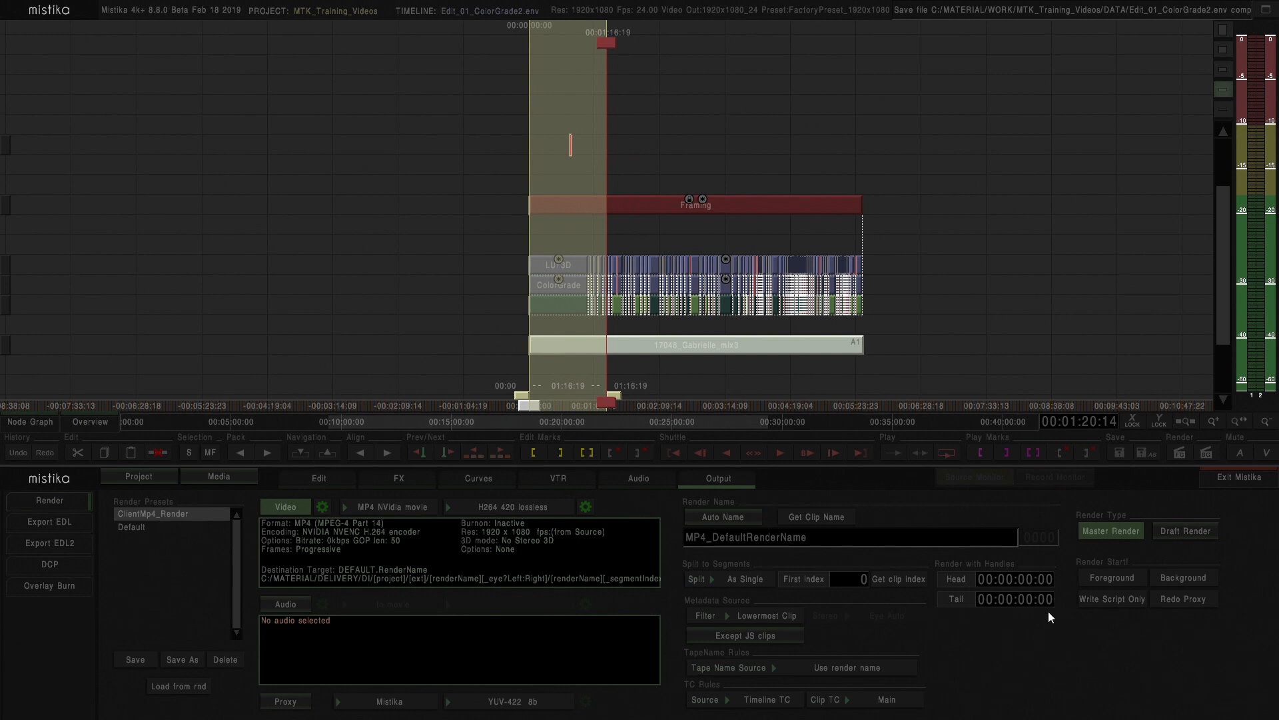
{"action": "left_click", "coordinate": [1107, 578]}
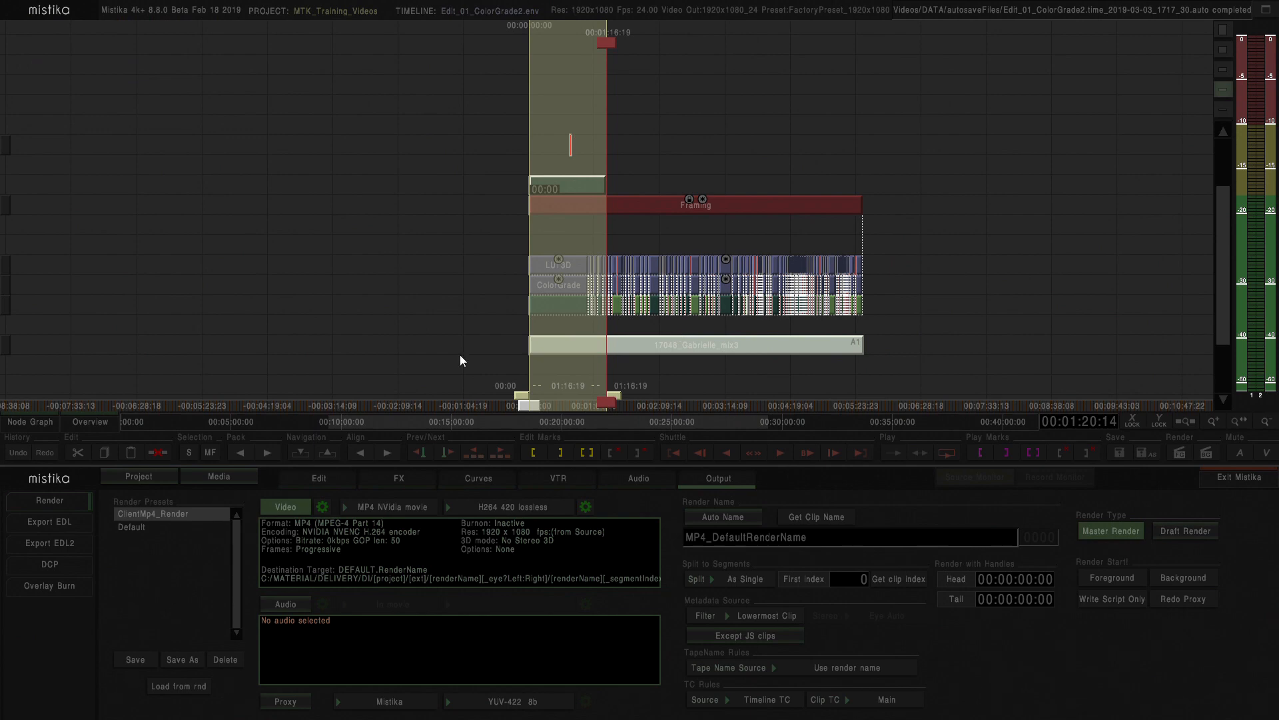
Select the rendered MP4_DefaultRenderName clip on the timeline and open its attributes
{"action": "scroll", "coordinate": [585, 136], "scroll_direction": "up", "scroll_amount": 4}
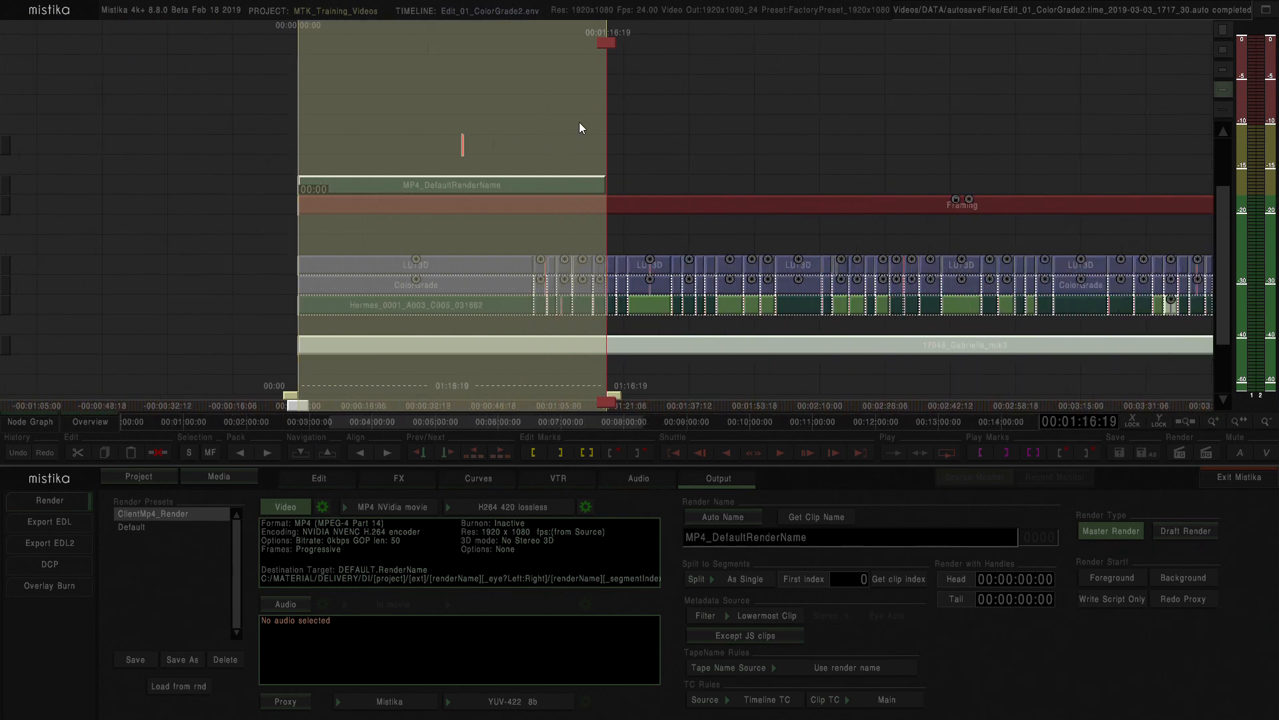
{"action": "left_click_drag", "start_coordinate": [515, 132], "coordinate": [546, 133]}
{"action": "left_click", "coordinate": [533, 135]}
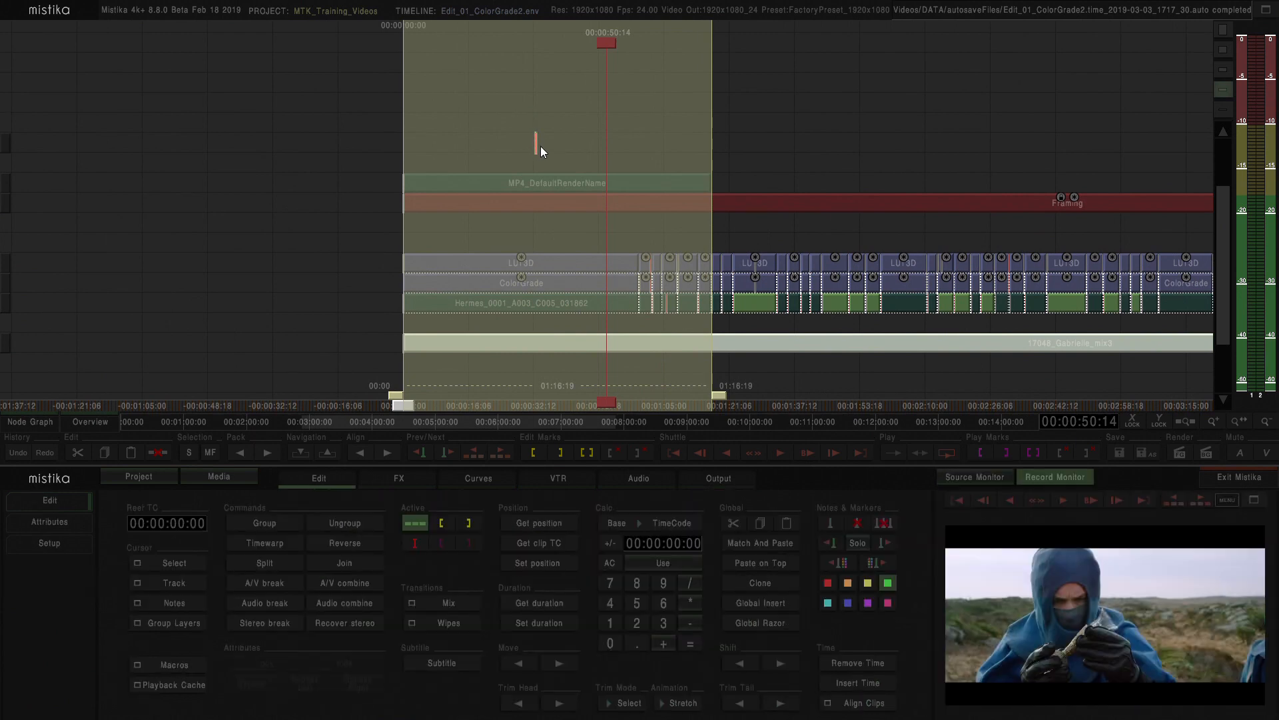
{"action": "left_click", "coordinate": [546, 185]}
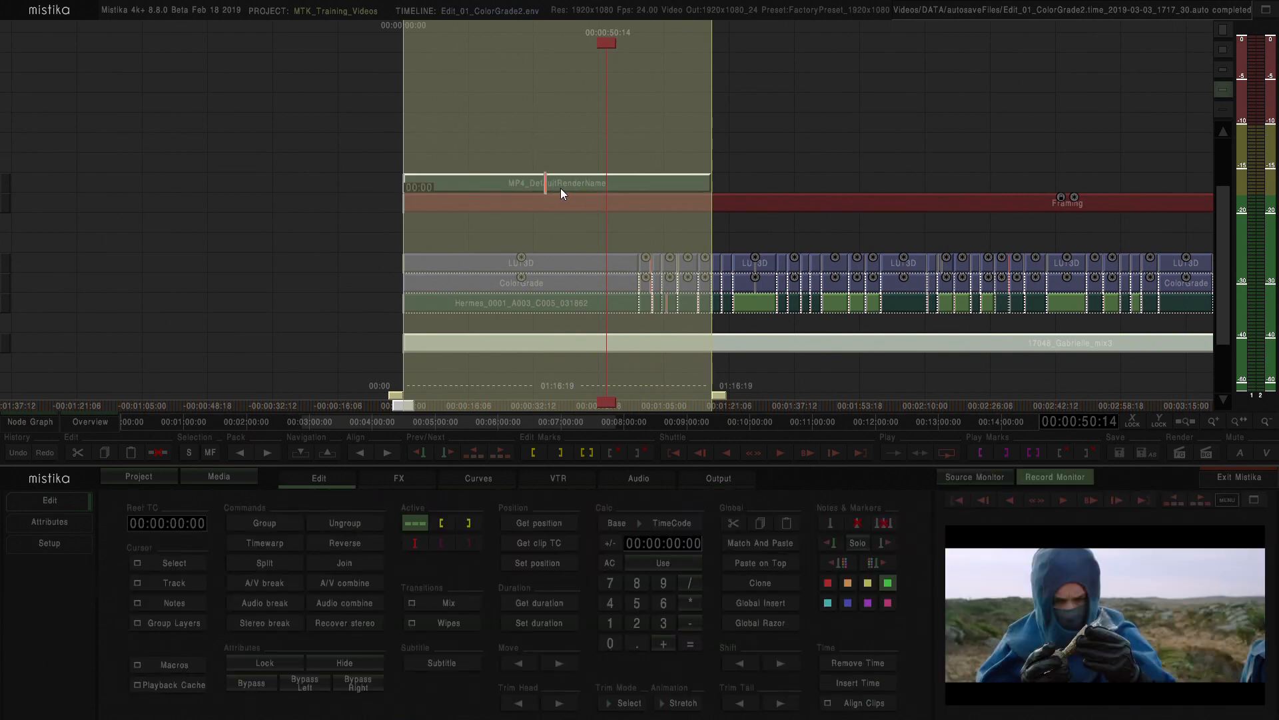
{"action": "left_click", "coordinate": [58, 524]}
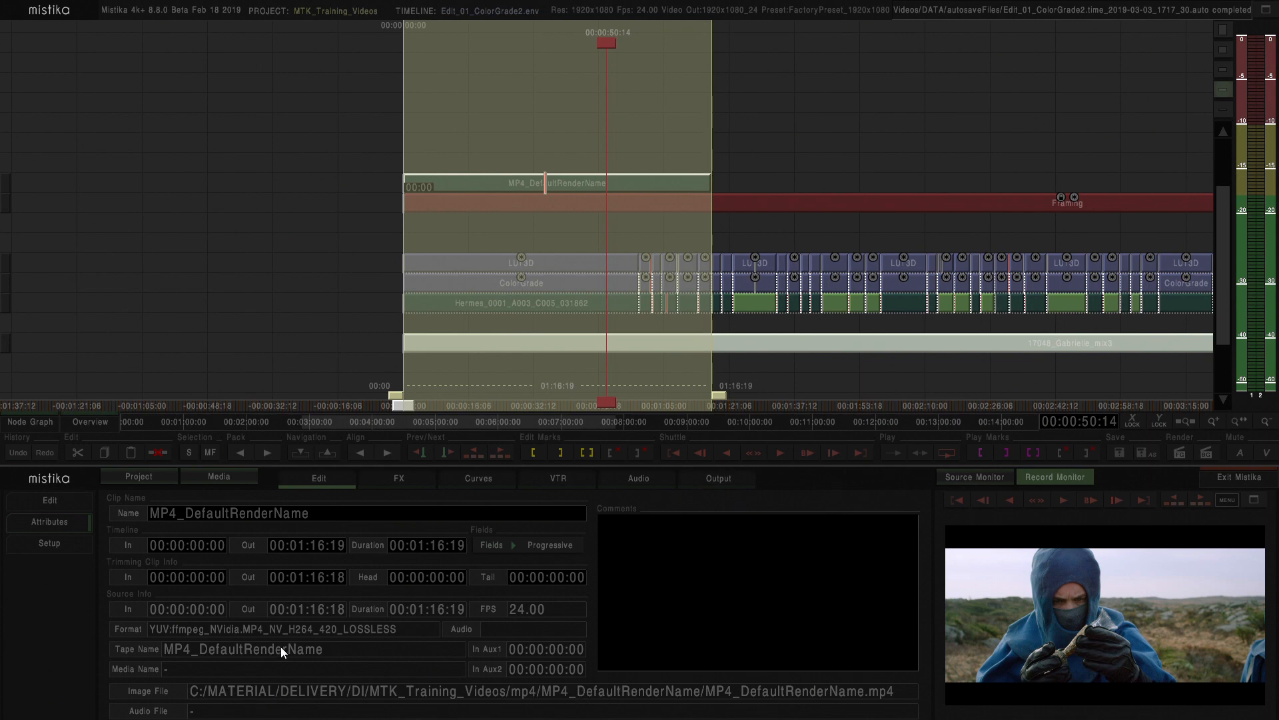
Open File Explorer, browse to C:\MATERIAL\DELIVERY\DI\MTK_Training_Videos\mp4\MP4_DefaultRenderName to check the rendered file, and close it
{"action": "key", "text": "super+e"}
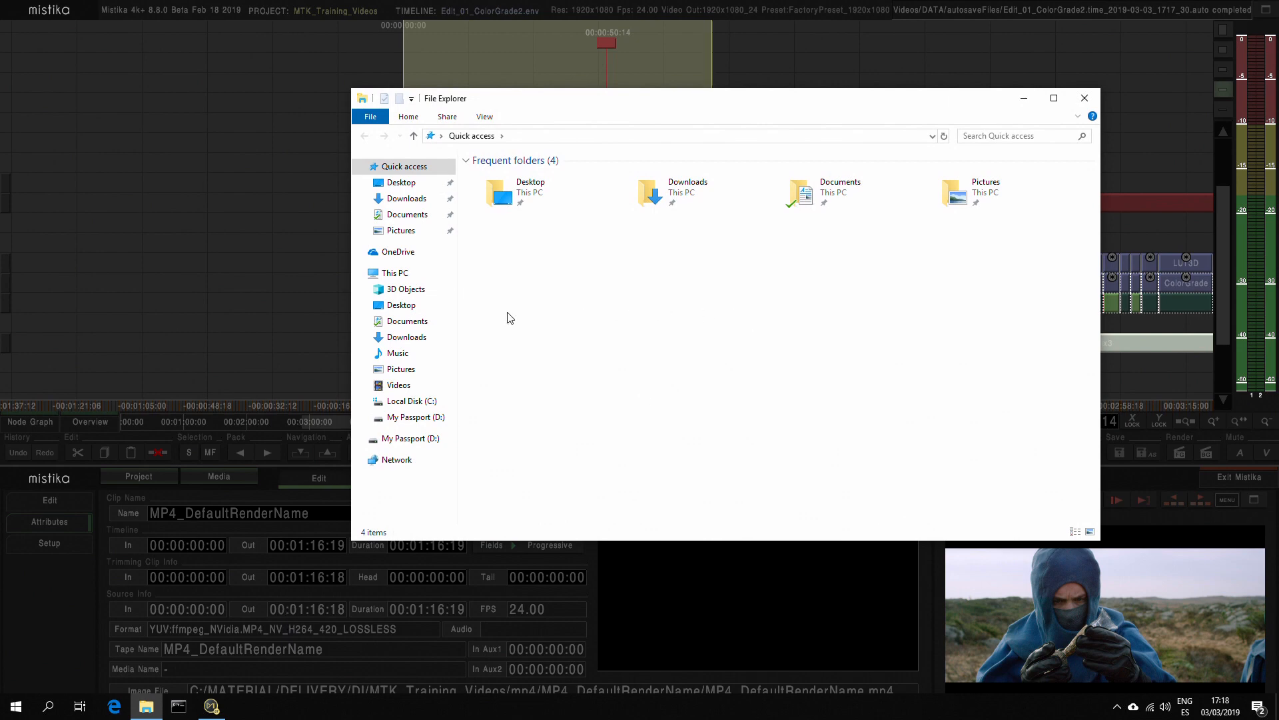
{"action": "left_click", "coordinate": [421, 403]}
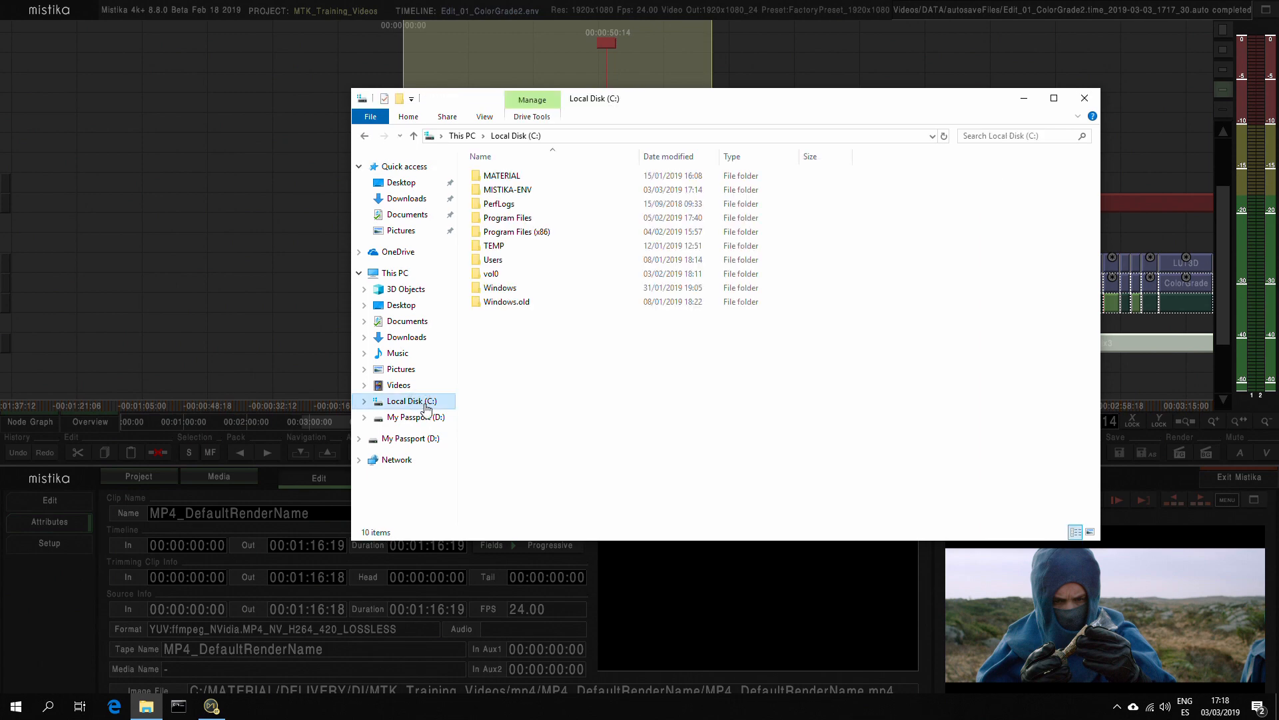
{"action": "double_click", "coordinate": [503, 176]}
{"action": "left_click", "coordinate": [508, 206]}
{"action": "double_click", "coordinate": [508, 207]}
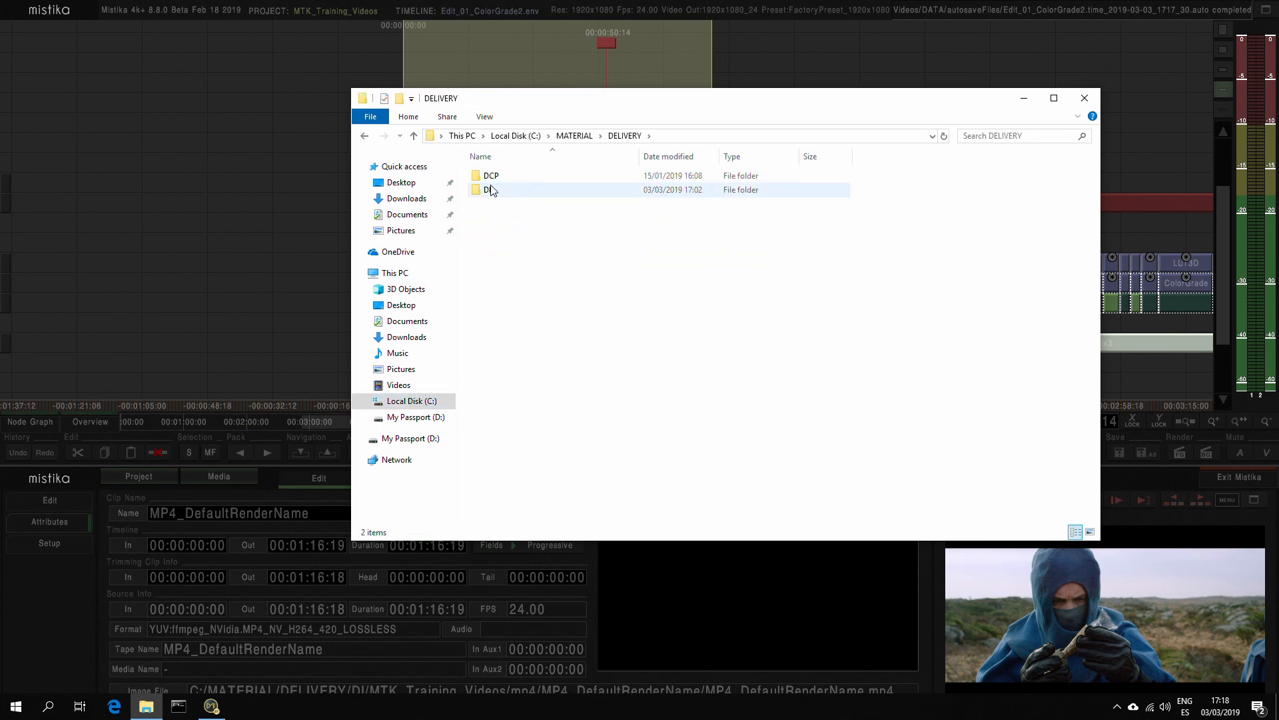
{"action": "left_click", "coordinate": [490, 190]}
{"action": "double_click", "coordinate": [490, 190]}
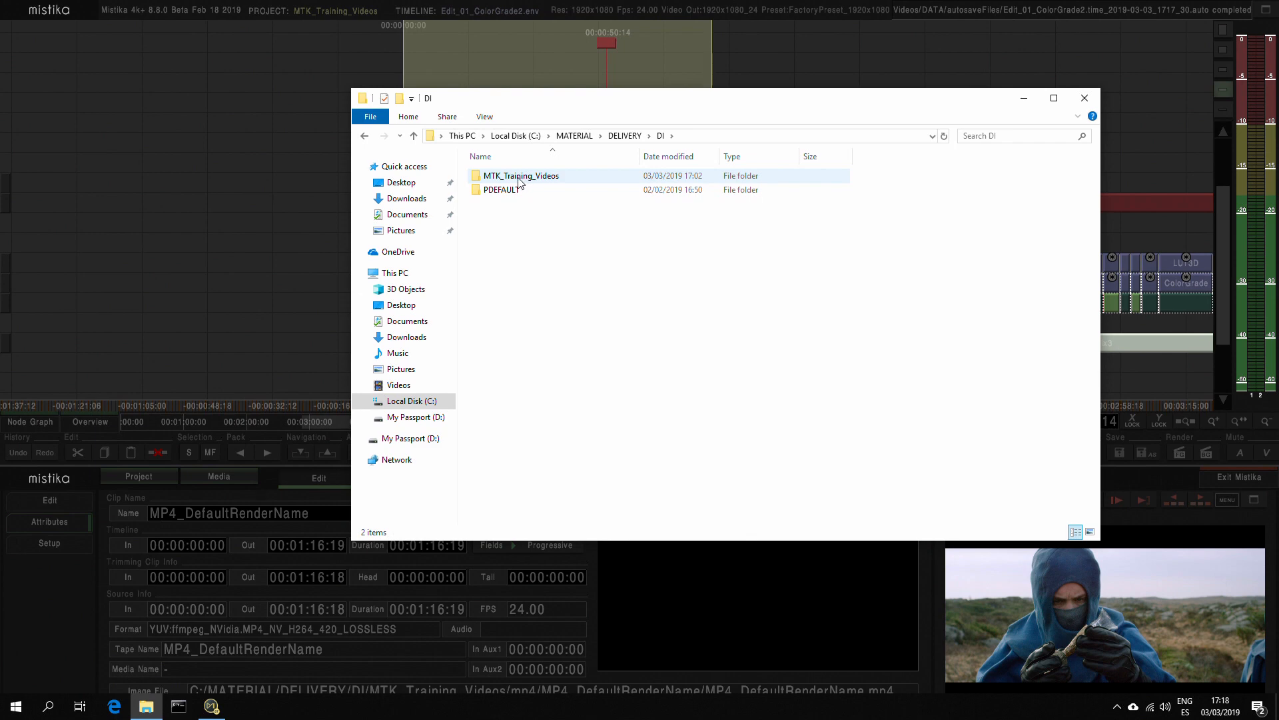
{"action": "double_click", "coordinate": [517, 179]}
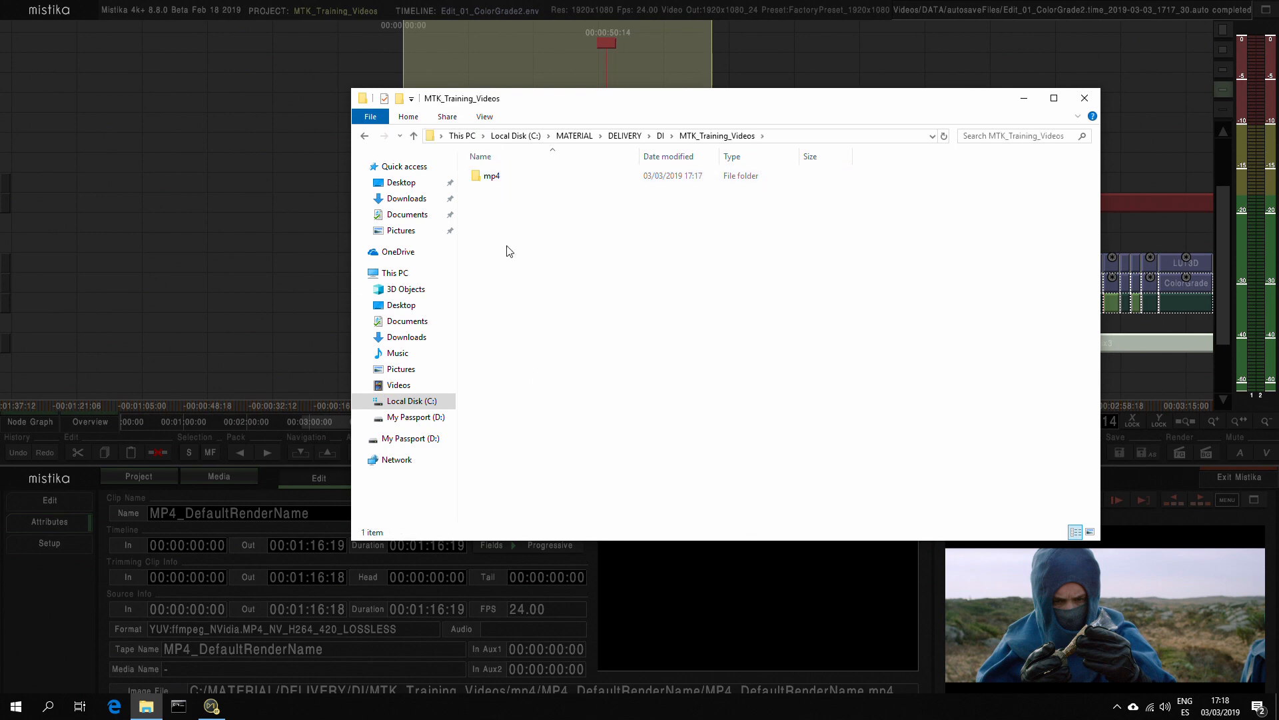
{"action": "left_click", "coordinate": [493, 177]}
{"action": "double_click", "coordinate": [496, 178]}
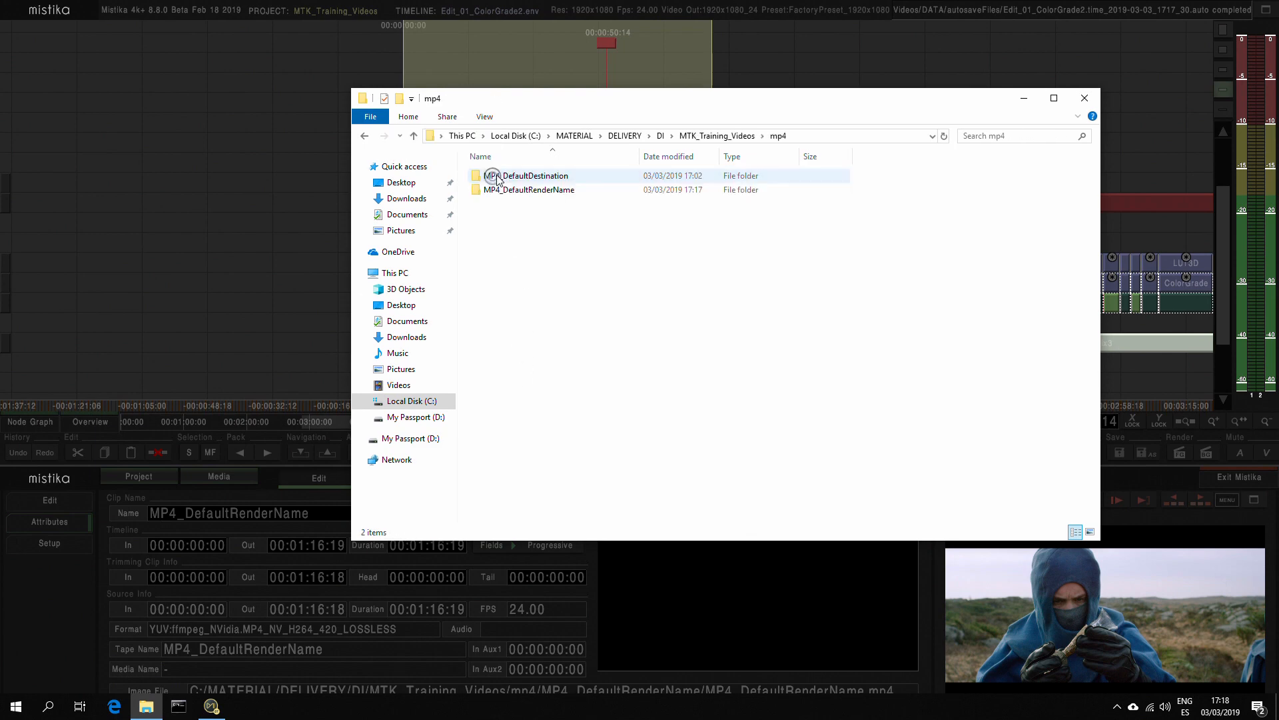
{"action": "double_click", "coordinate": [540, 192]}
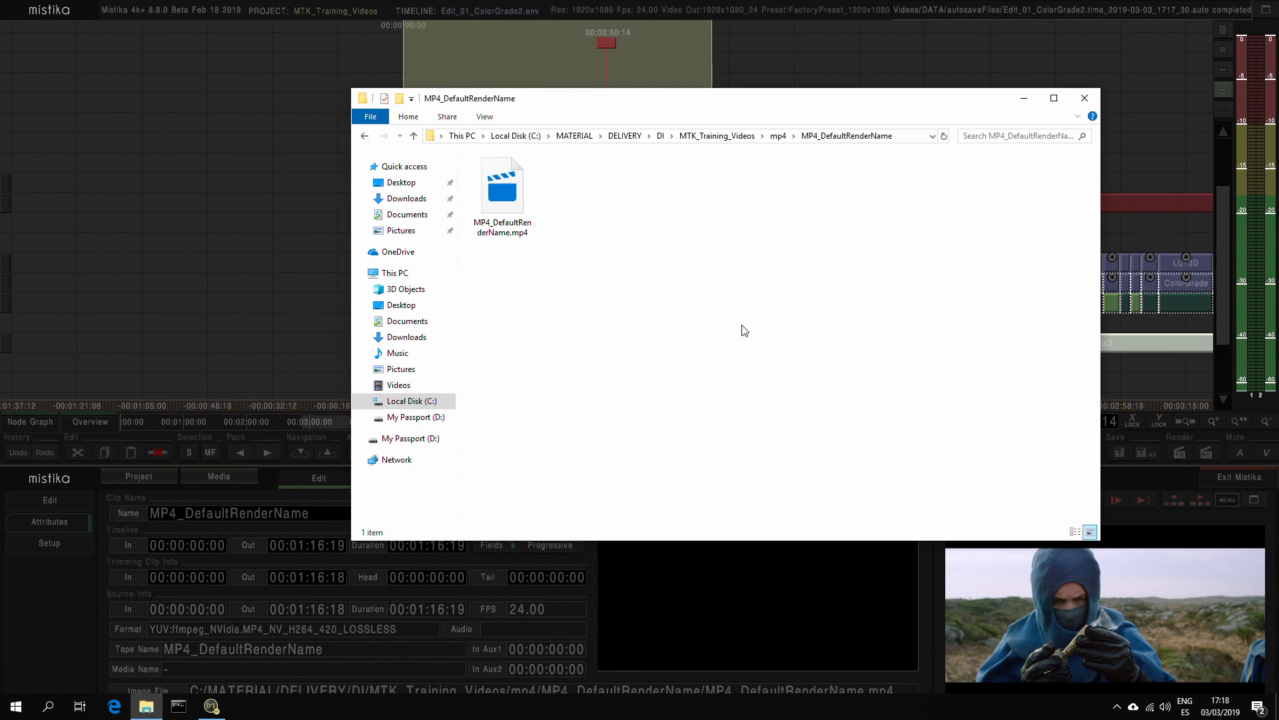
{"action": "left_click", "coordinate": [1025, 99]}
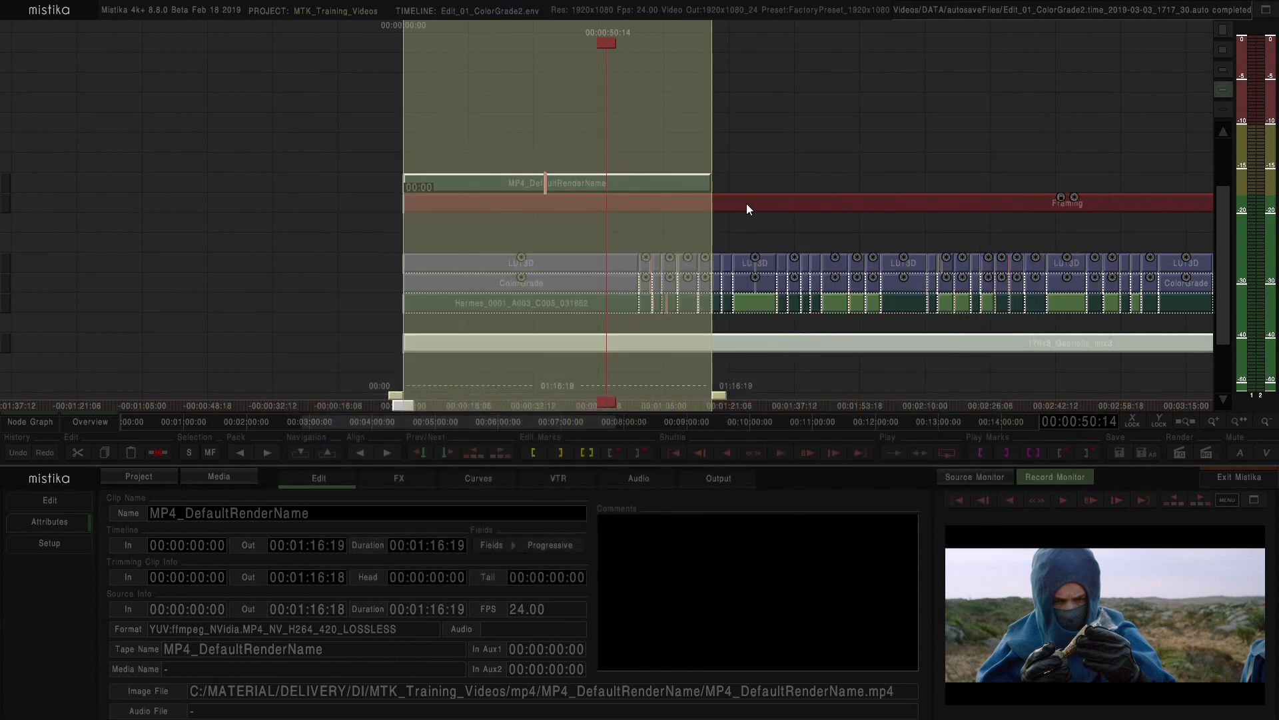
Open the Path Builder for the video destination target from the render output settings
{"action": "left_click", "coordinate": [719, 479]}
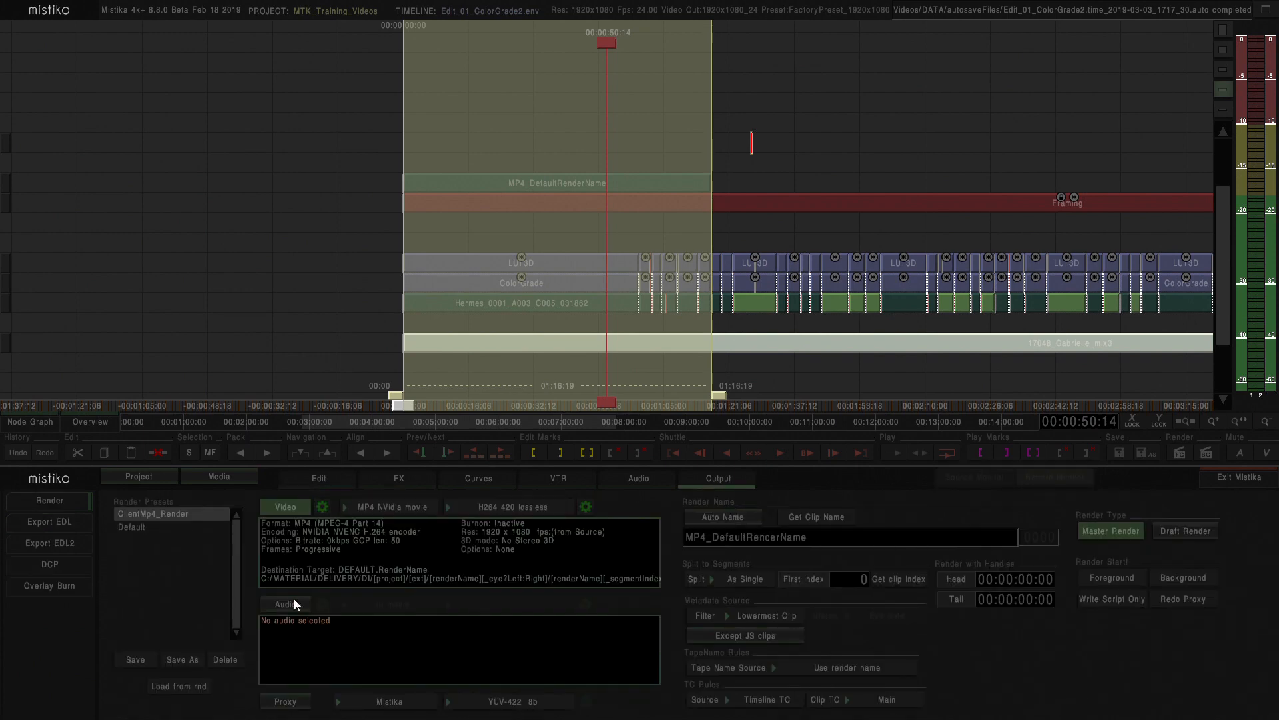
{"action": "left_click", "coordinate": [323, 507]}
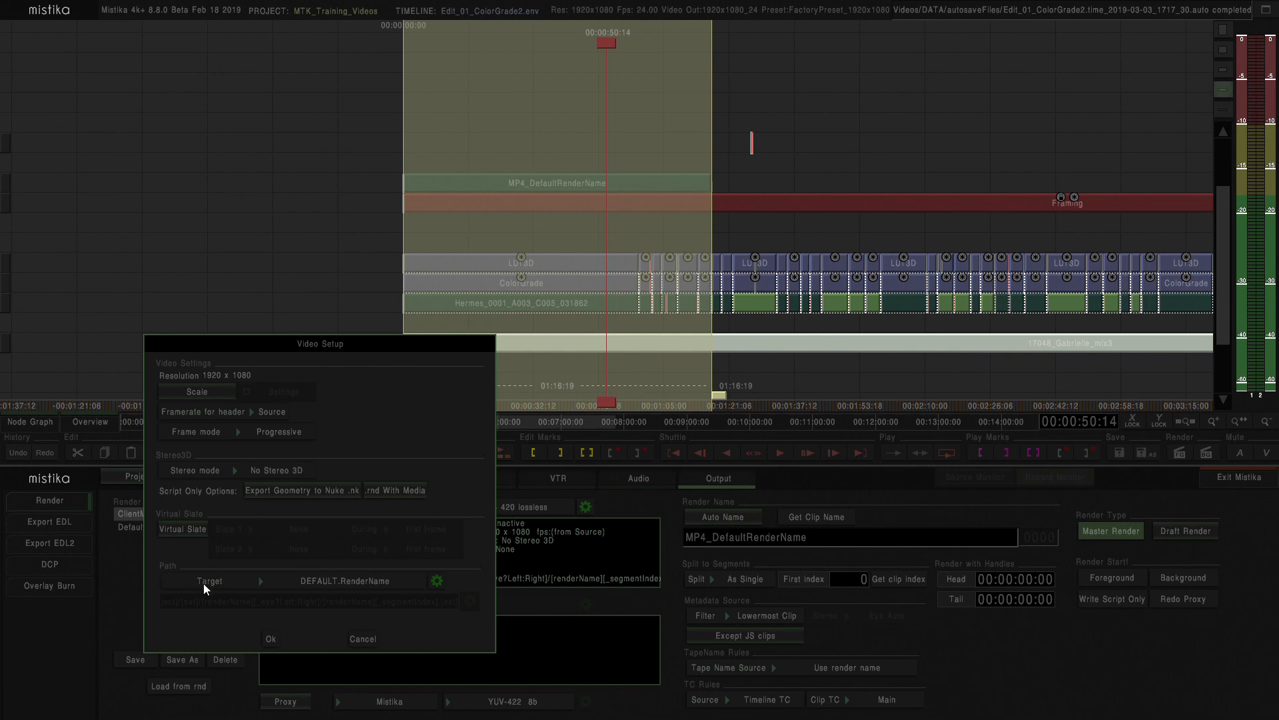
{"action": "left_click", "coordinate": [437, 581]}
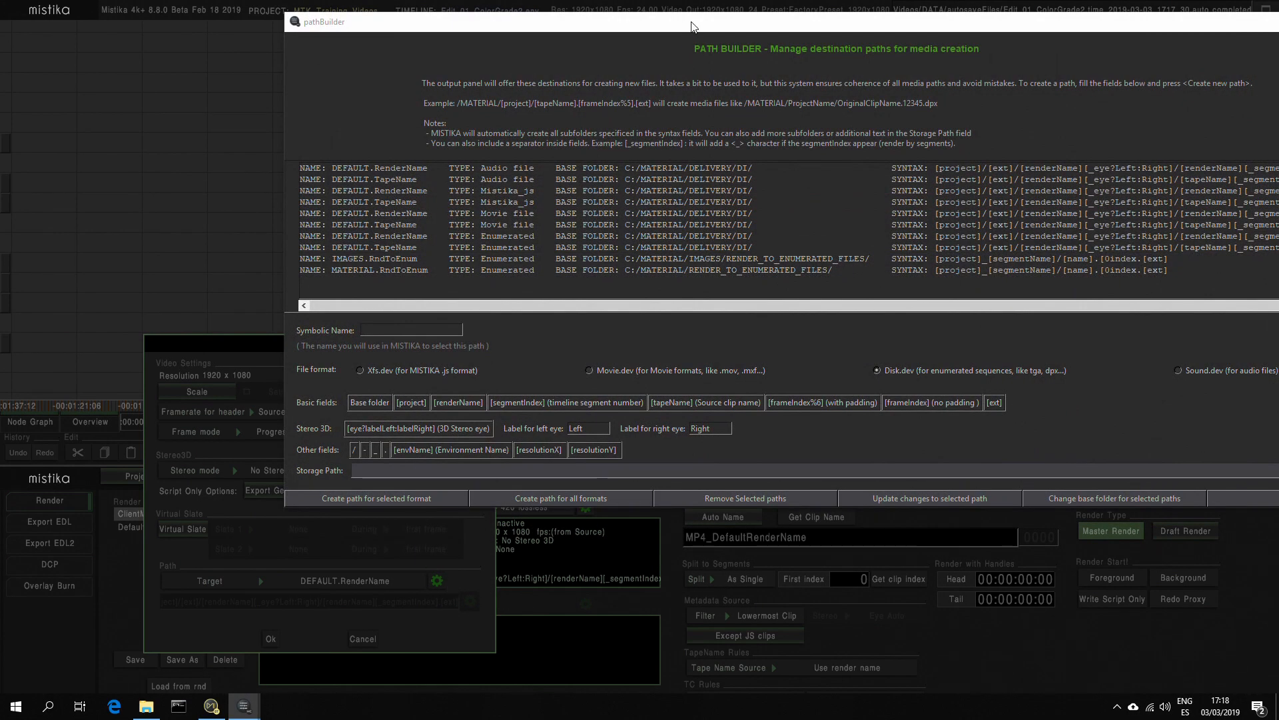
{"action": "left_click_drag", "start_coordinate": [691, 27], "coordinate": [478, 181]}
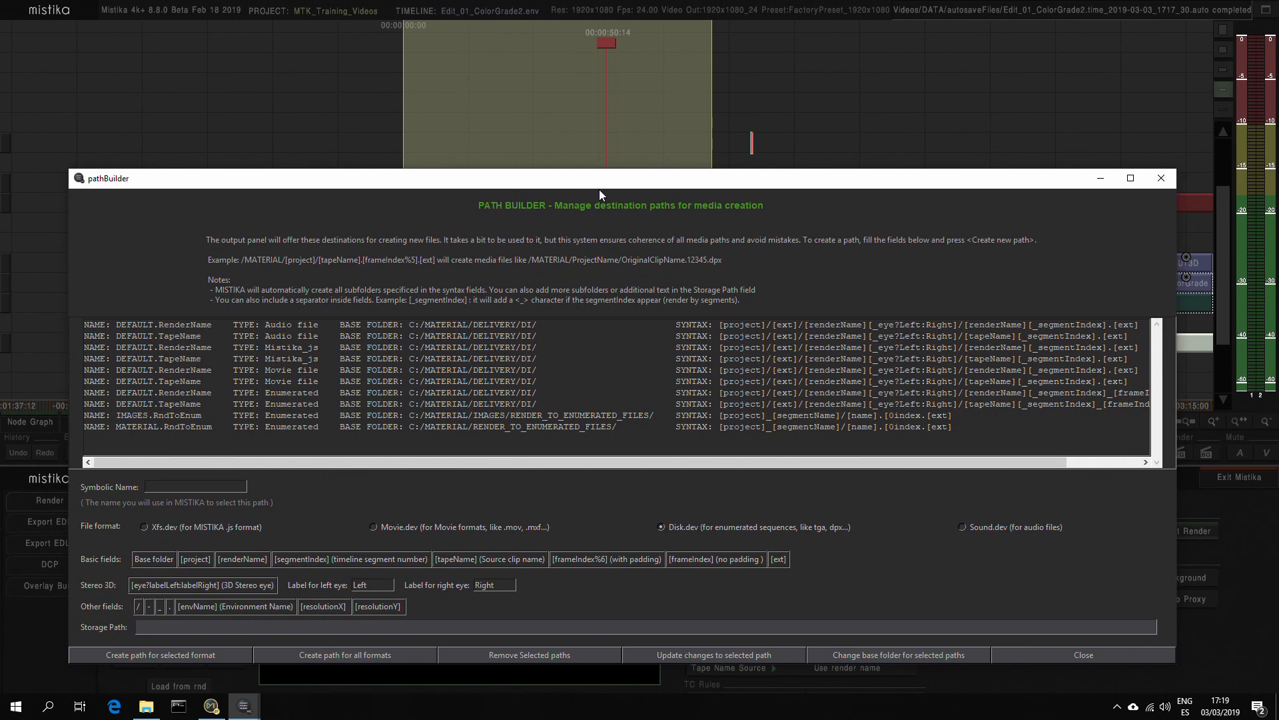